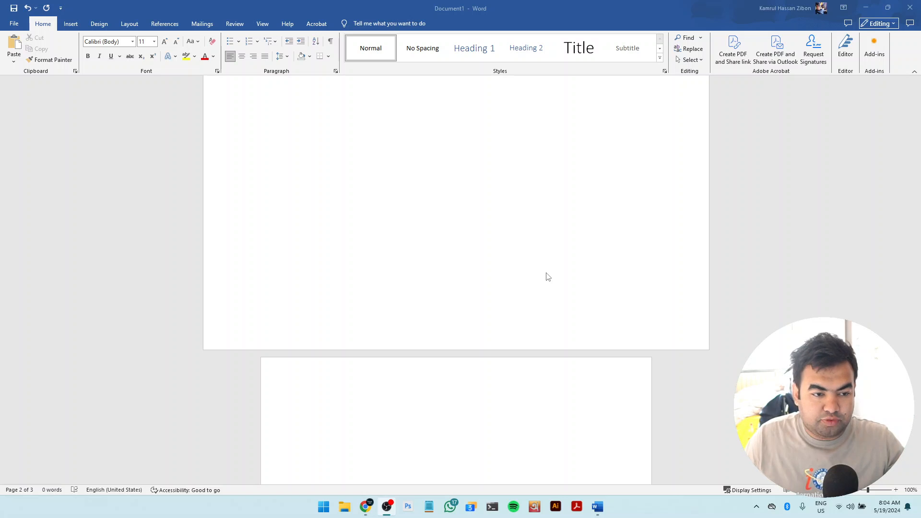
# Step: Examine the page orientations in the existing three-page document, viewing all its pages together at 30% zoom
pyautogui.scroll(-3, 578, 255)
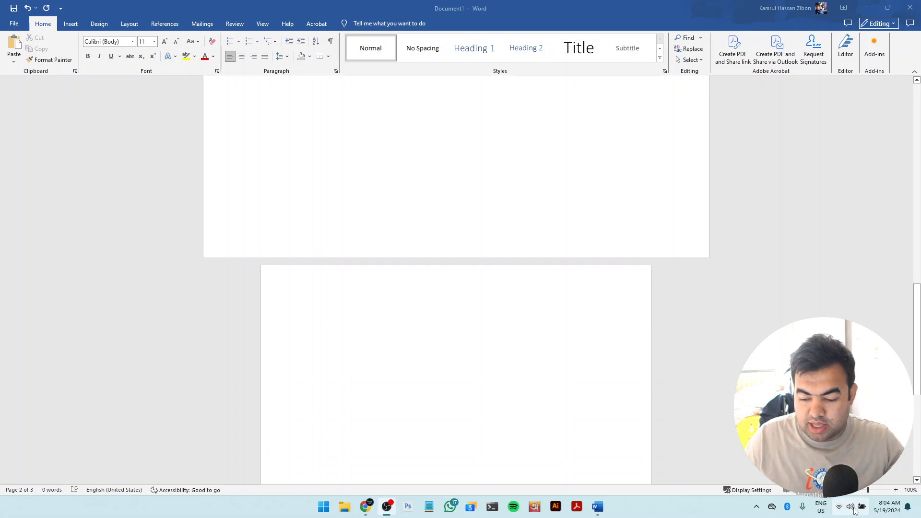
pyautogui.scroll(-6, 598, 256)
pyautogui.scroll(10, 598, 256)
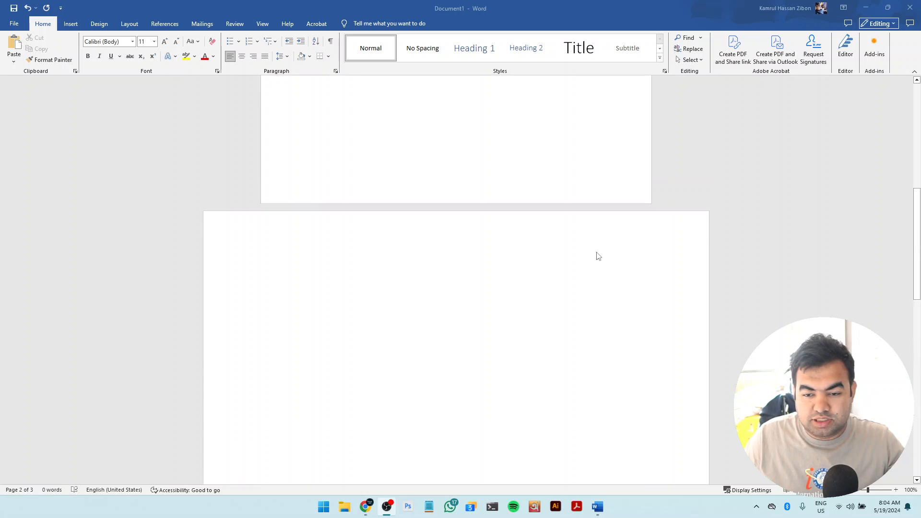
pyautogui.scroll(1, 598, 255)
pyautogui.scroll(4, 512, 261)
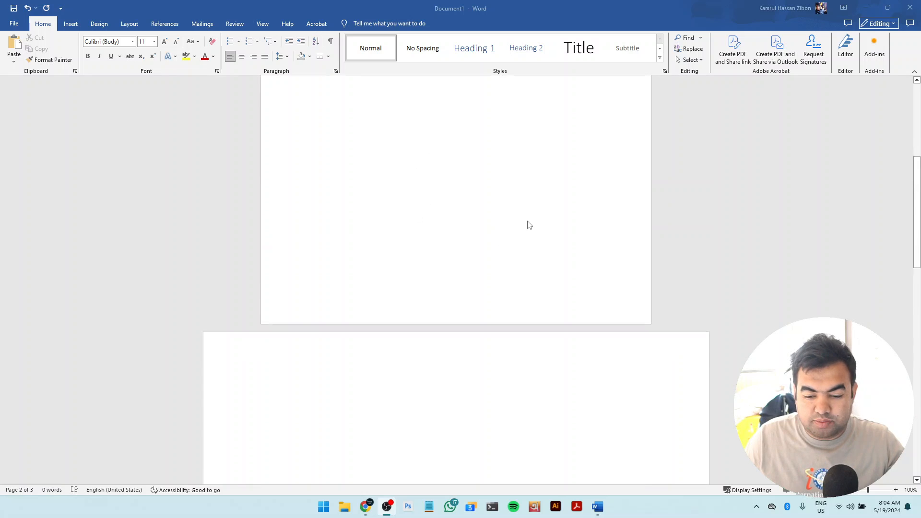
pyautogui.scroll(-5, 529, 225)
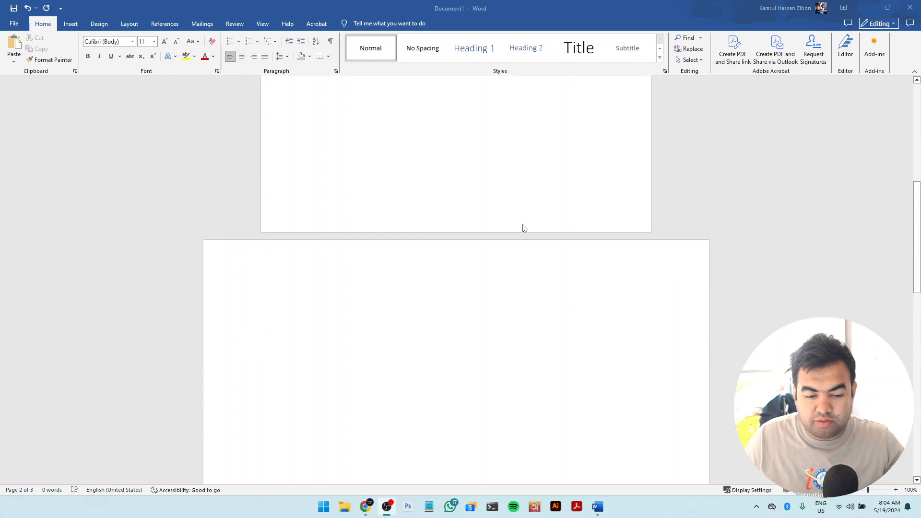
pyautogui.click(837, 491)
pyautogui.click(838, 491)
pyautogui.click(838, 491)
pyautogui.click(838, 491)
pyautogui.click(839, 491)
pyautogui.click(839, 491)
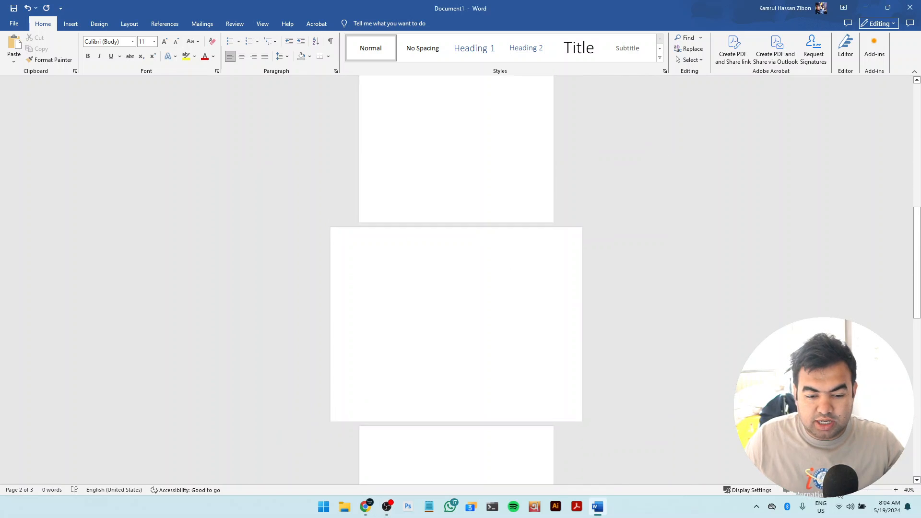
pyautogui.click(840, 492)
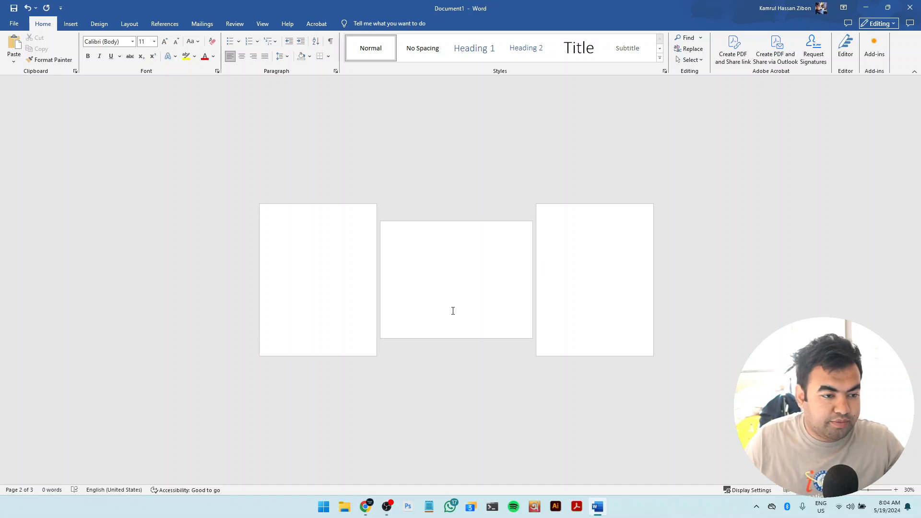
# Step: Create a new blank document and insert two page breaks so that it has three pages
pyautogui.click(17, 24)
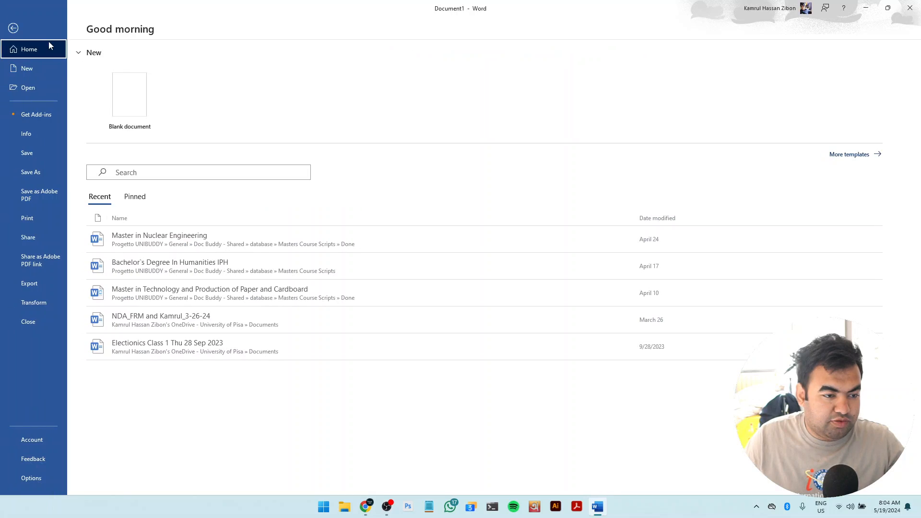
pyautogui.click(42, 67)
pyautogui.click(152, 108)
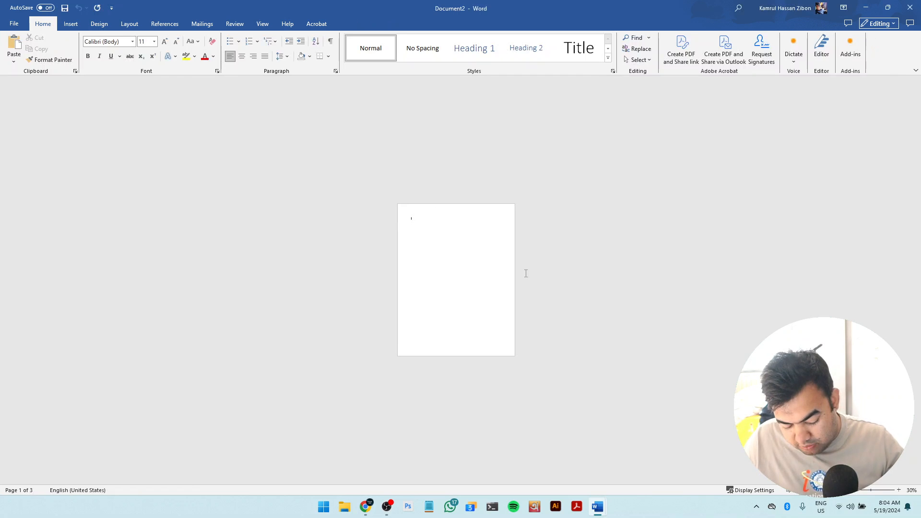
pyautogui.keyDown('ctrl'); pyautogui.scroll(4, 526, 278); pyautogui.keyUp('ctrl')
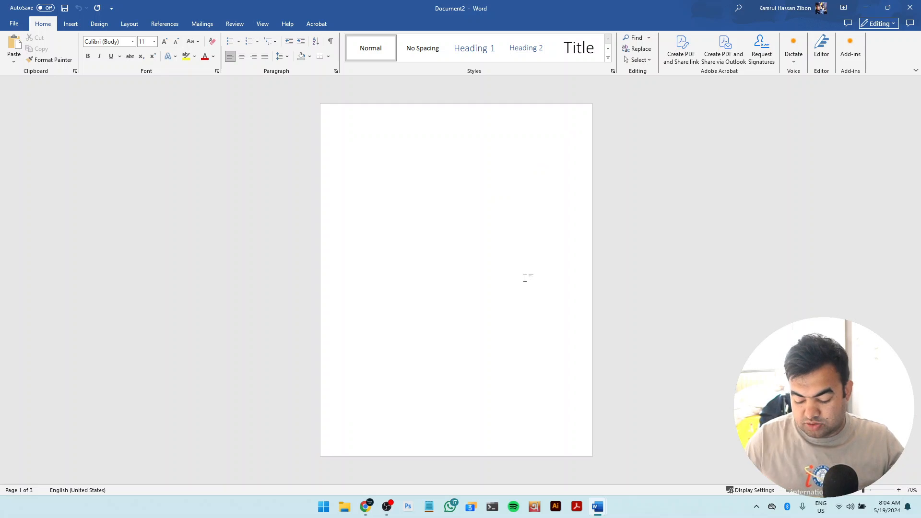
pyautogui.hotkey('ctrl', 'Return')
pyautogui.hotkey('ctrl', 'Return')
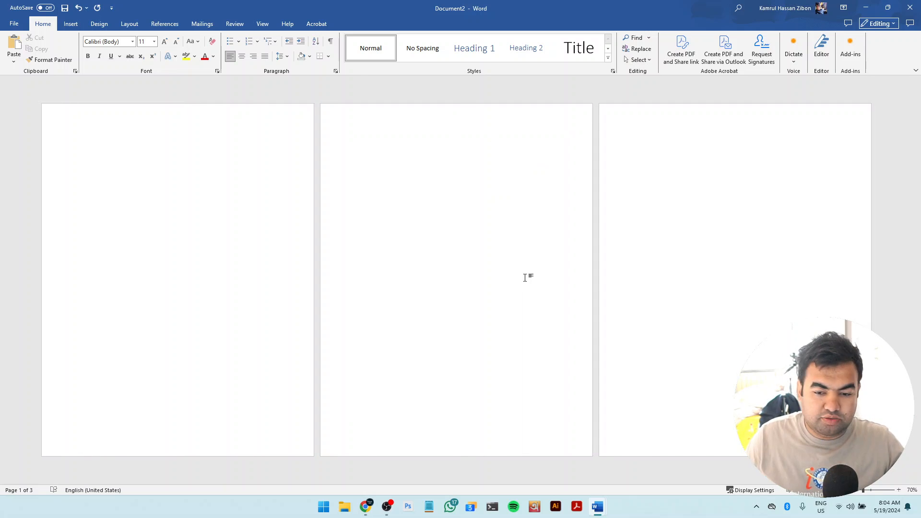
# Step: Show the paragraph marks and other hidden formatting symbols on the document's pages
pyautogui.click(329, 201)
pyautogui.click(578, 251)
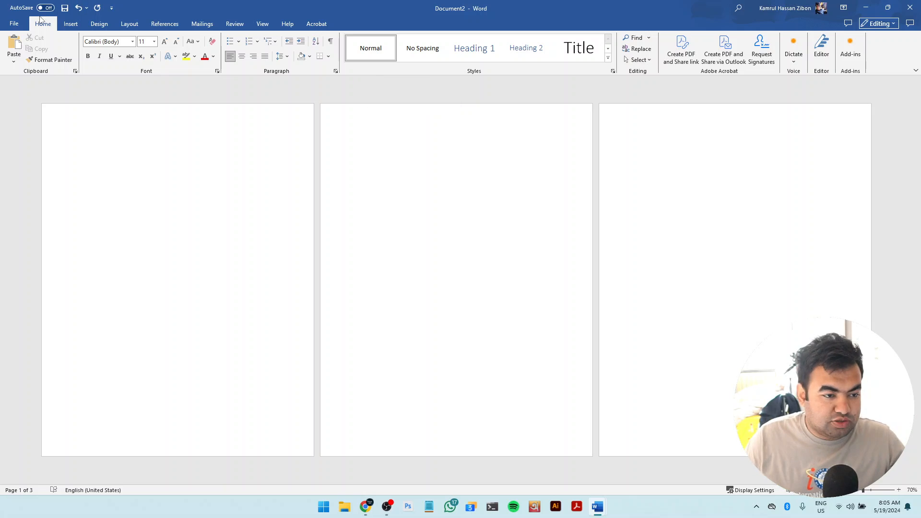
pyautogui.click(331, 41)
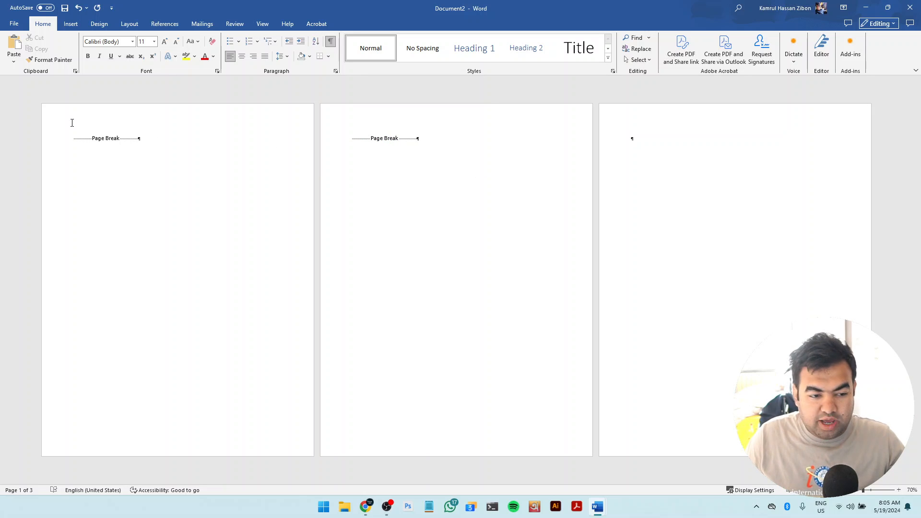
pyautogui.click(51, 137)
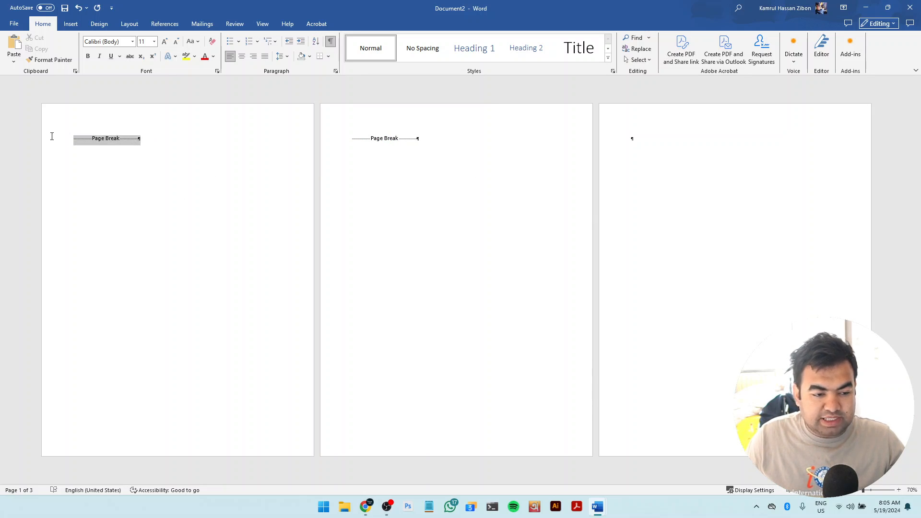
pyautogui.click(219, 145)
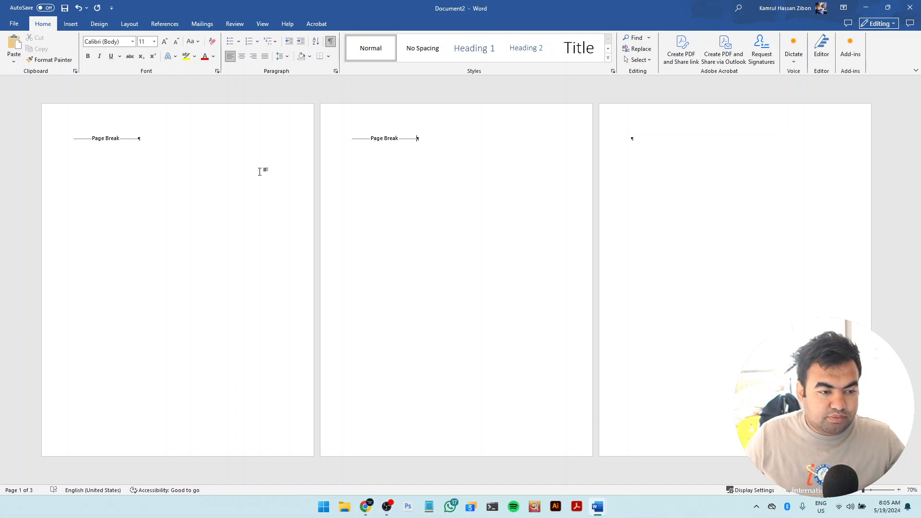
# Step: Insert Next Page section breaks at the start of the second page and at the start of the third page
pyautogui.click(130, 24)
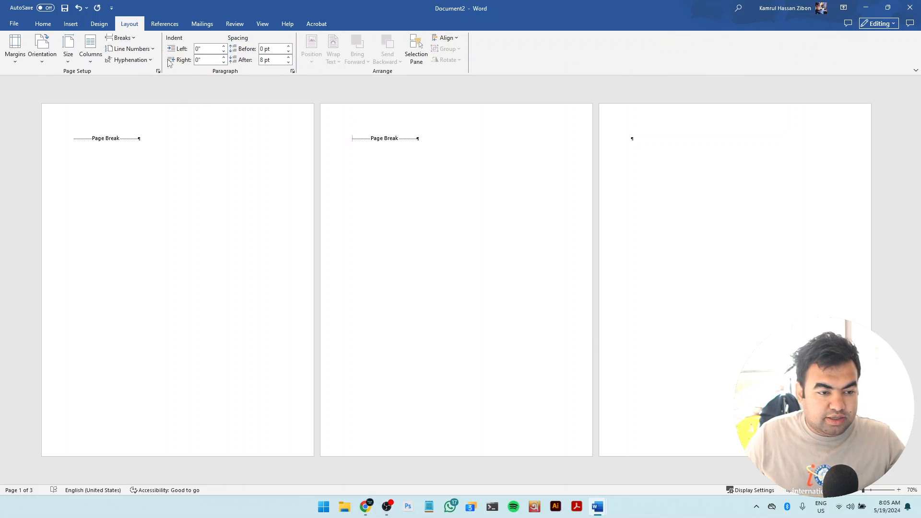
pyautogui.click(129, 42)
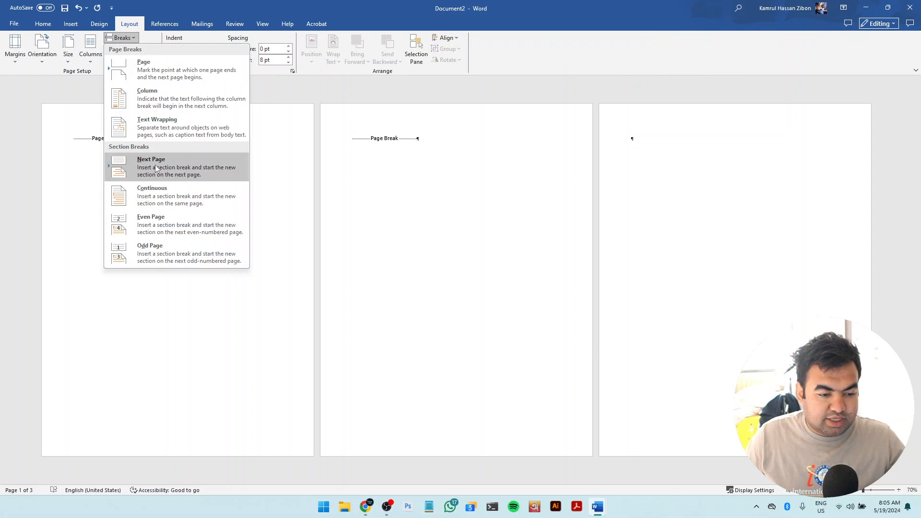
pyautogui.click(400, 156)
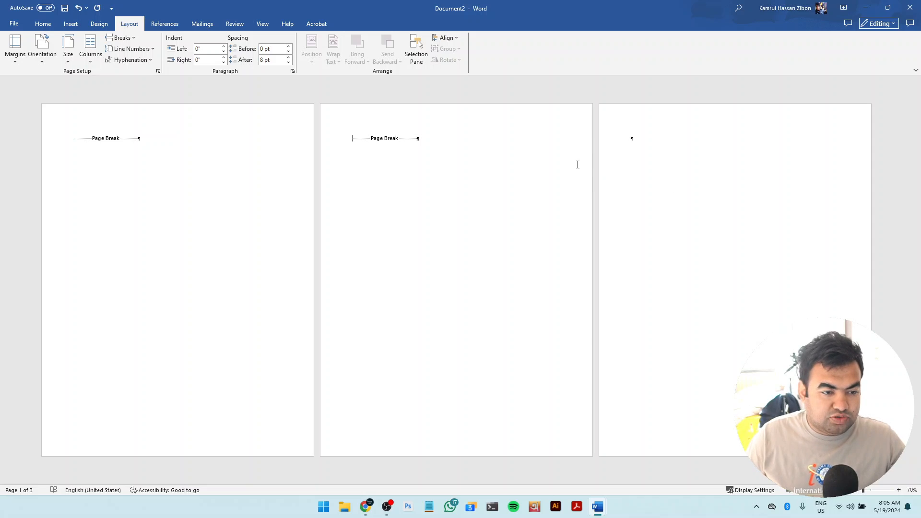
pyautogui.click(123, 43)
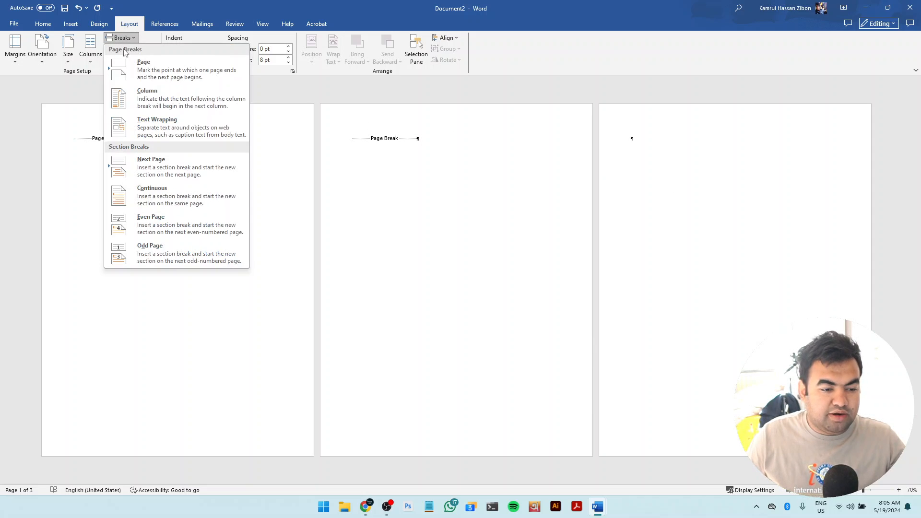
pyautogui.click(159, 166)
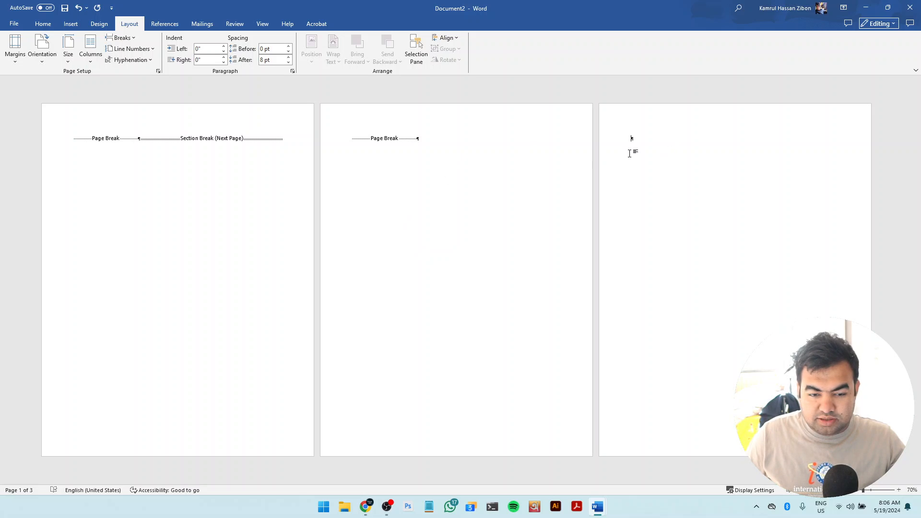
pyautogui.click(127, 39)
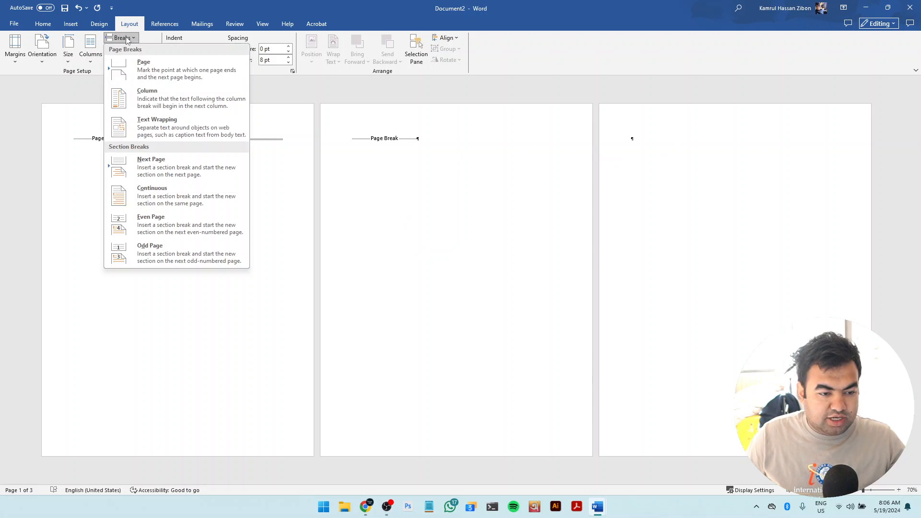
pyautogui.click(179, 173)
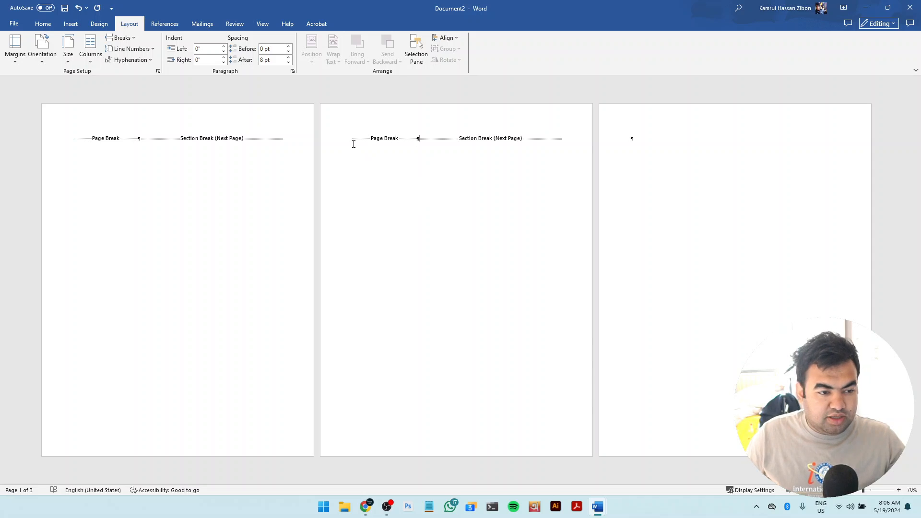
# Step: Set the orientation of the second page's section and of the third page's section to Landscape
pyautogui.click(47, 57)
pyautogui.click(63, 99)
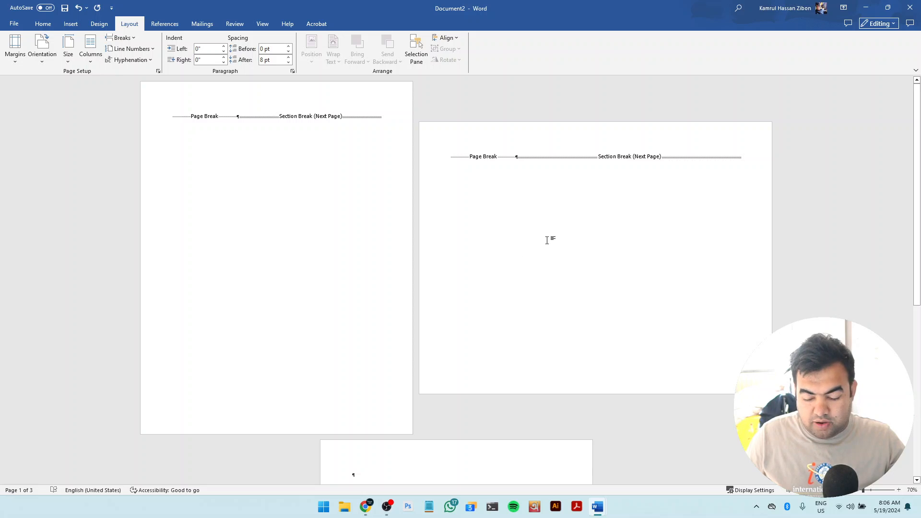
pyautogui.scroll(-2, 840, 496)
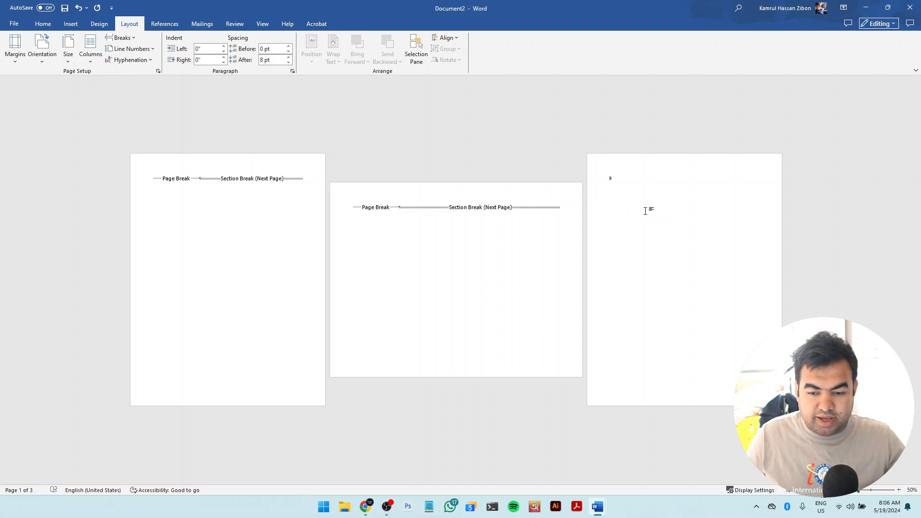
pyautogui.click(42, 48)
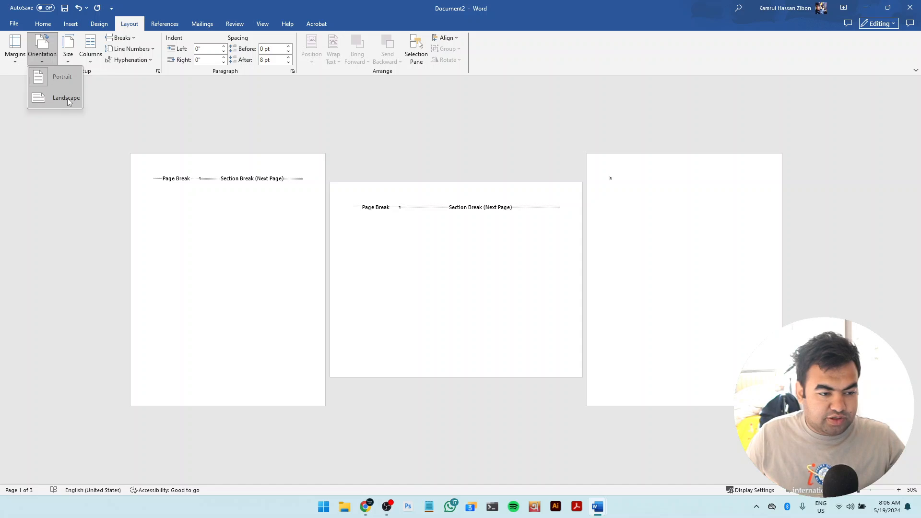
pyautogui.click(66, 98)
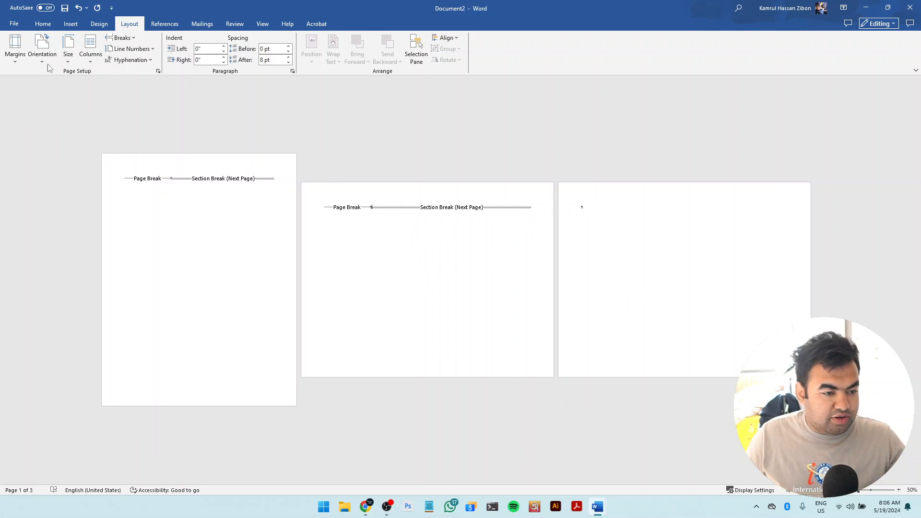
# Step: Set the second page's orientation to Portrait and hide the document's formatting marks
pyautogui.click(39, 53)
pyautogui.click(56, 77)
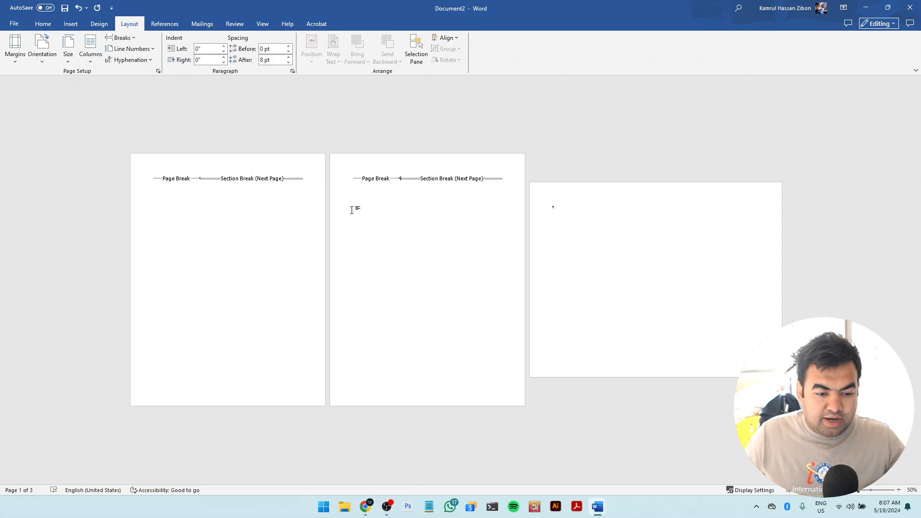
pyautogui.click(43, 24)
pyautogui.click(329, 44)
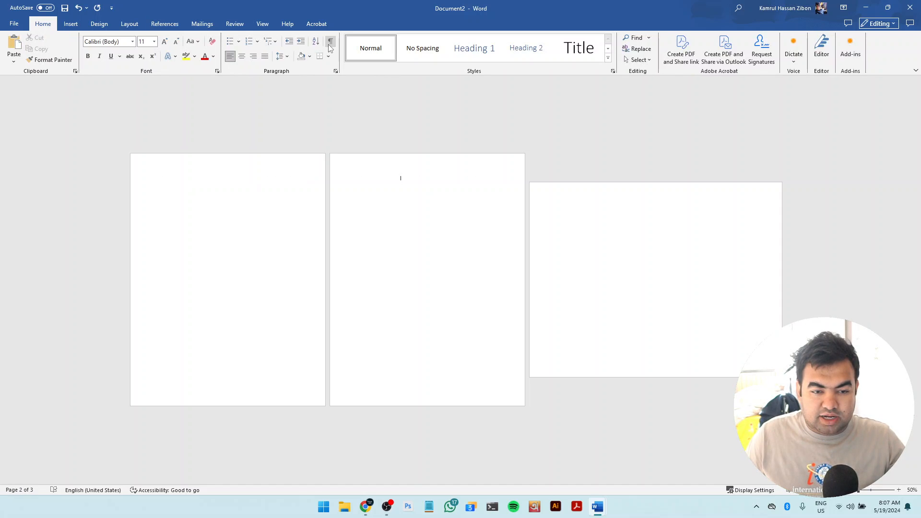